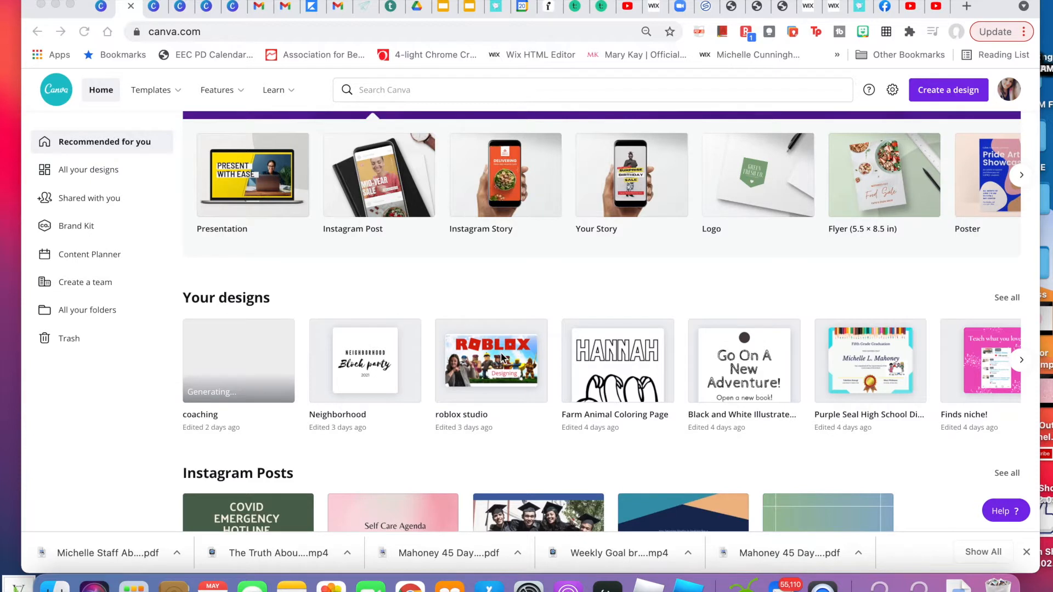
# Open the existing "roblox studio" design as an example and postpone the cash-back offer.
pyautogui.click(492, 364)
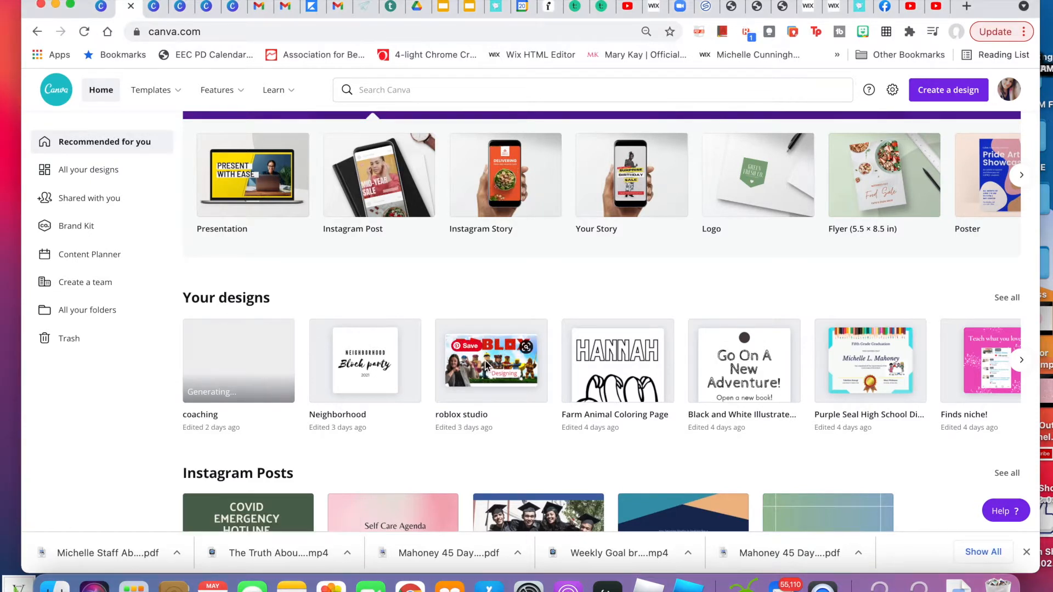
pyautogui.click(491, 364)
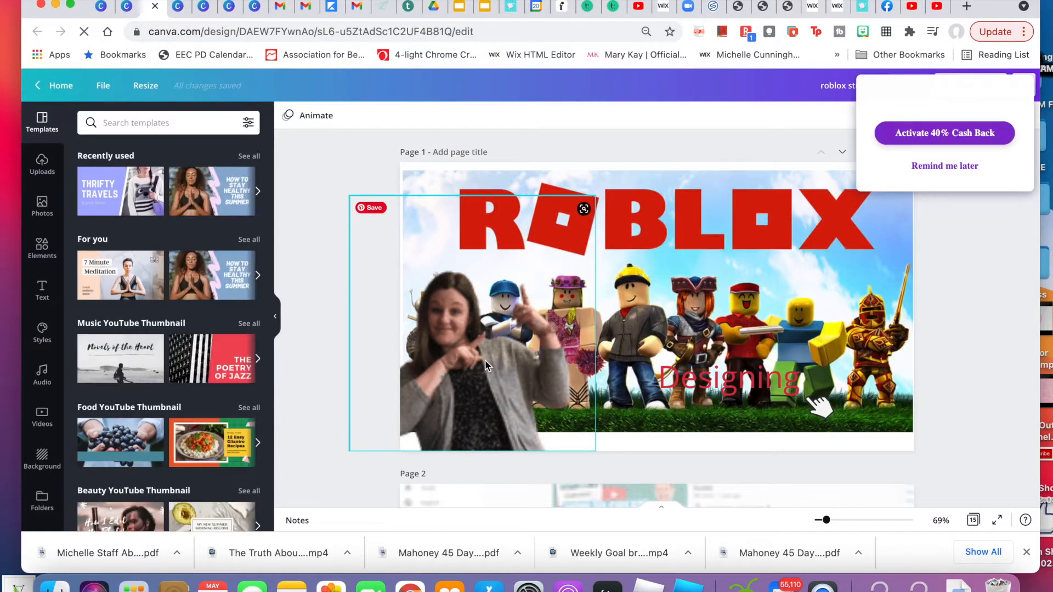
pyautogui.click(957, 166)
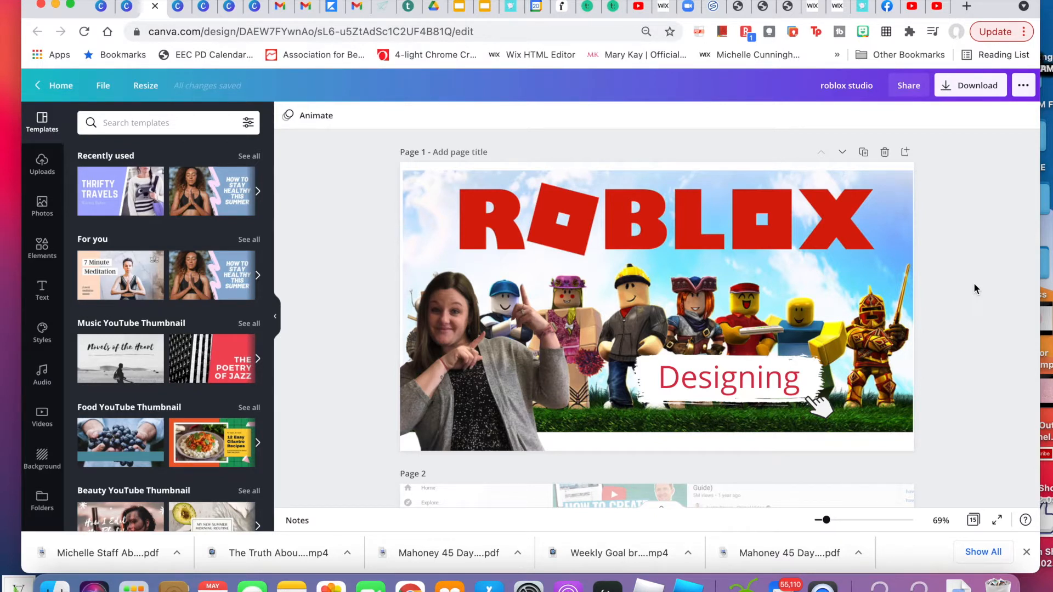
# Return to the home page and create a blank YouTube Thumbnail design.
pyautogui.click(59, 91)
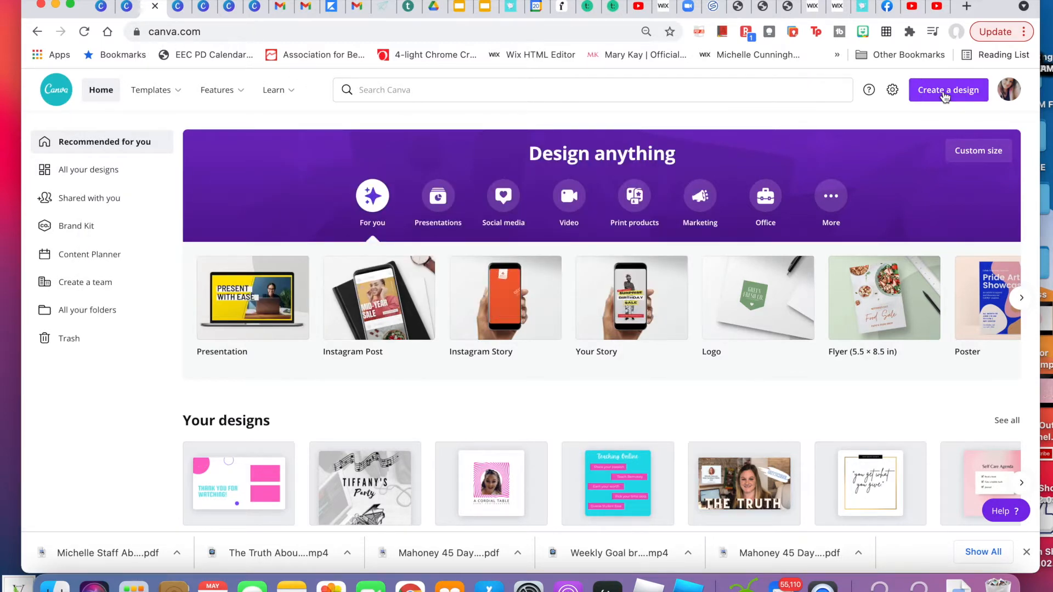
pyautogui.click(944, 93)
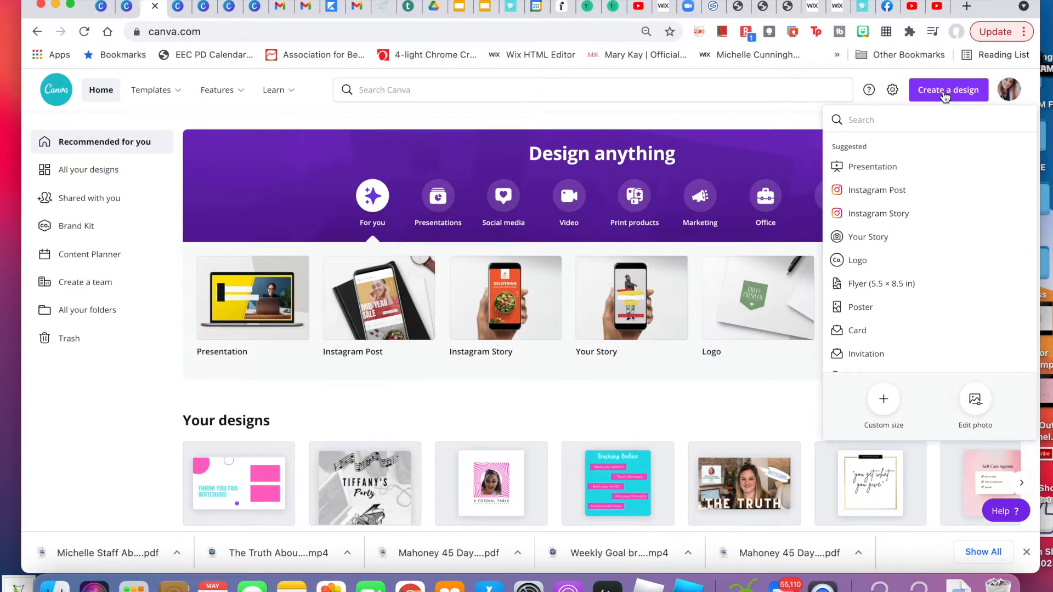
pyautogui.write('you')
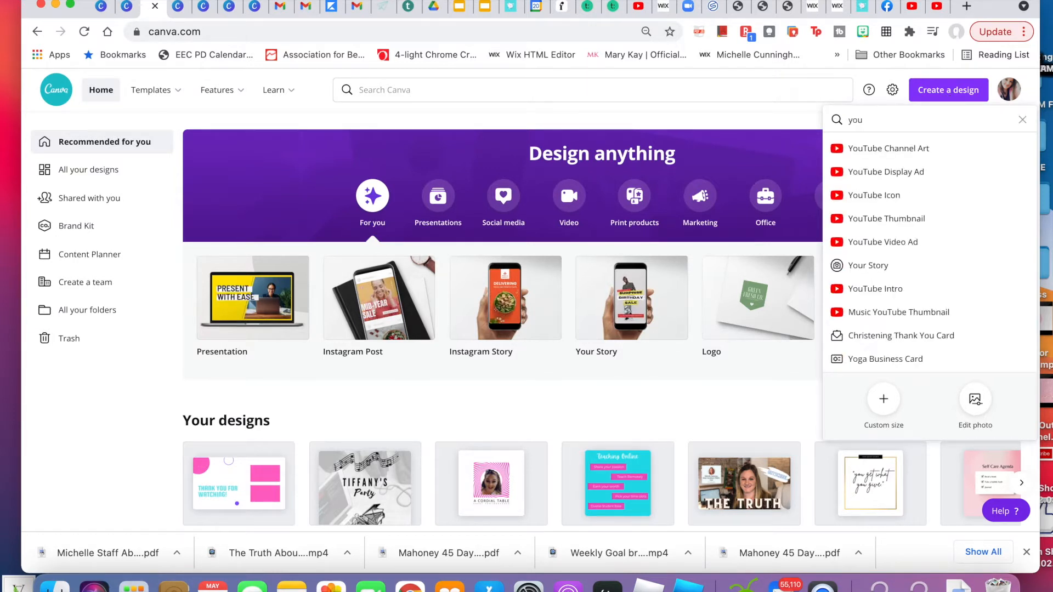
pyautogui.click(913, 217)
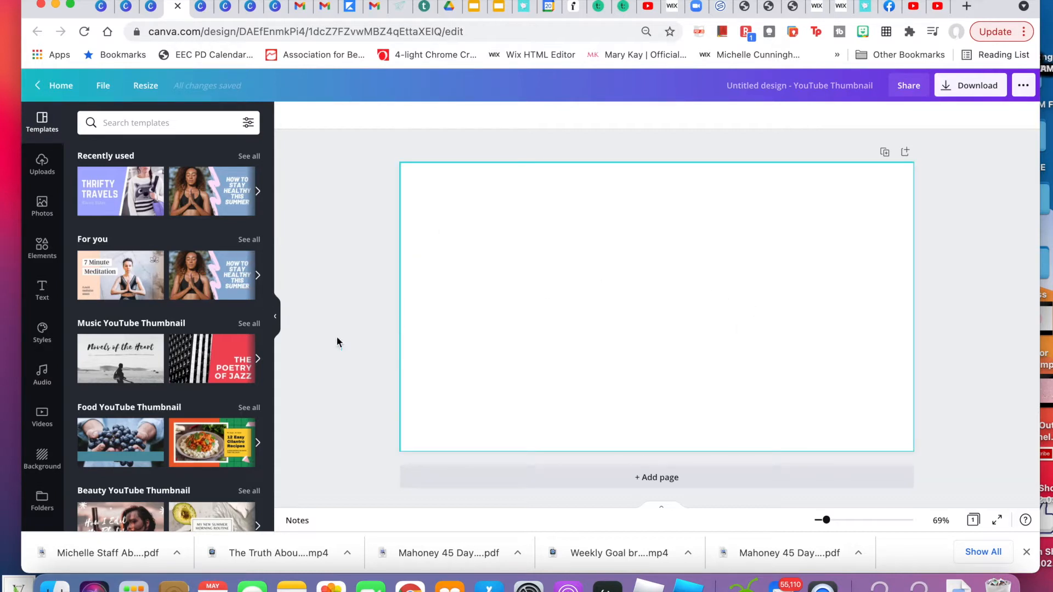
# Add the recently used coloured pencils photo and place it along the lower part of the thumbnail.
pyautogui.click(41, 459)
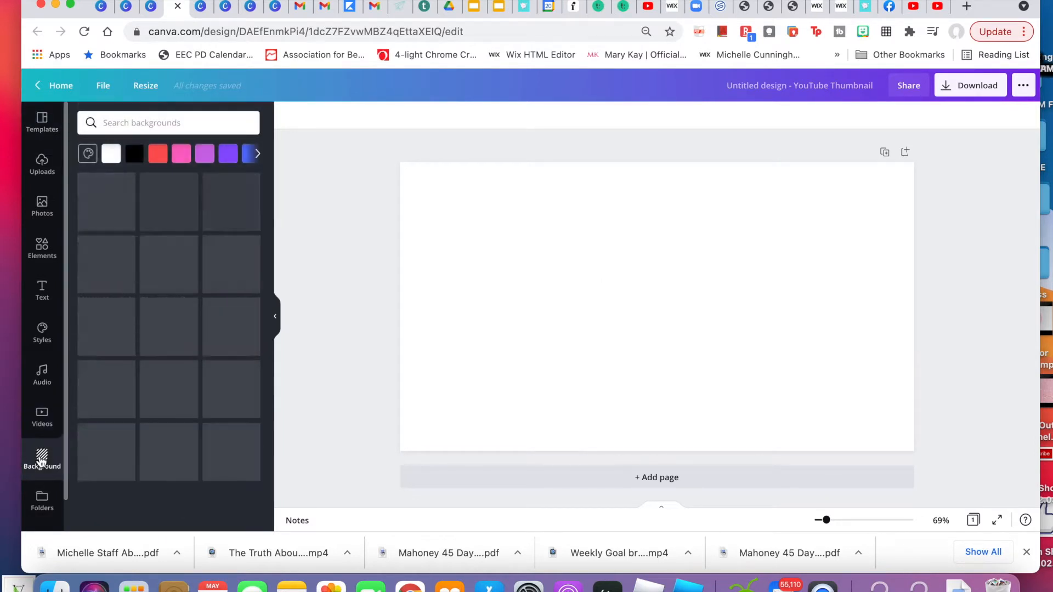
pyautogui.click(44, 208)
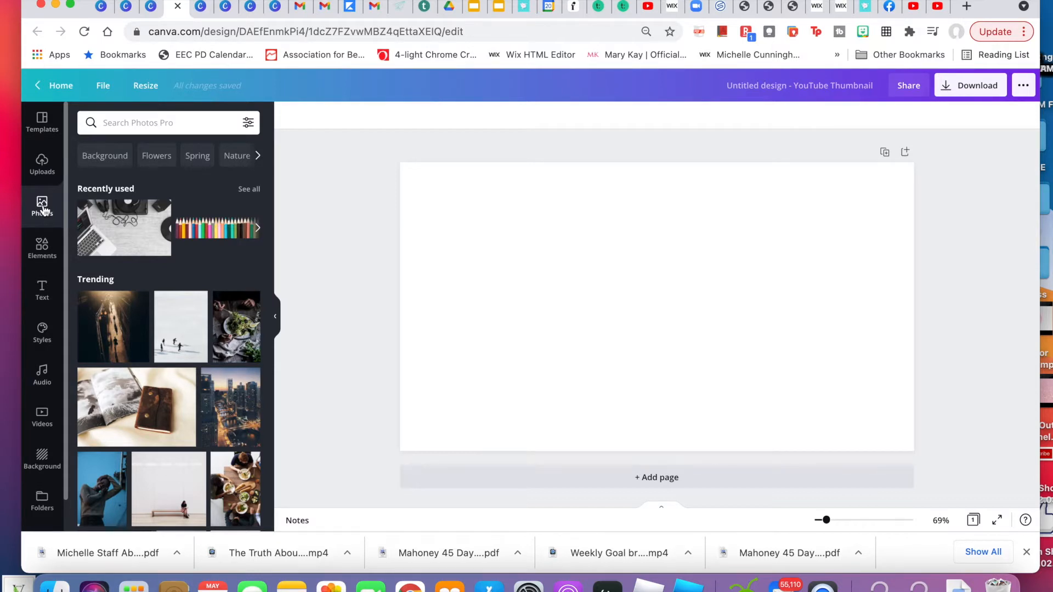
pyautogui.click(209, 233)
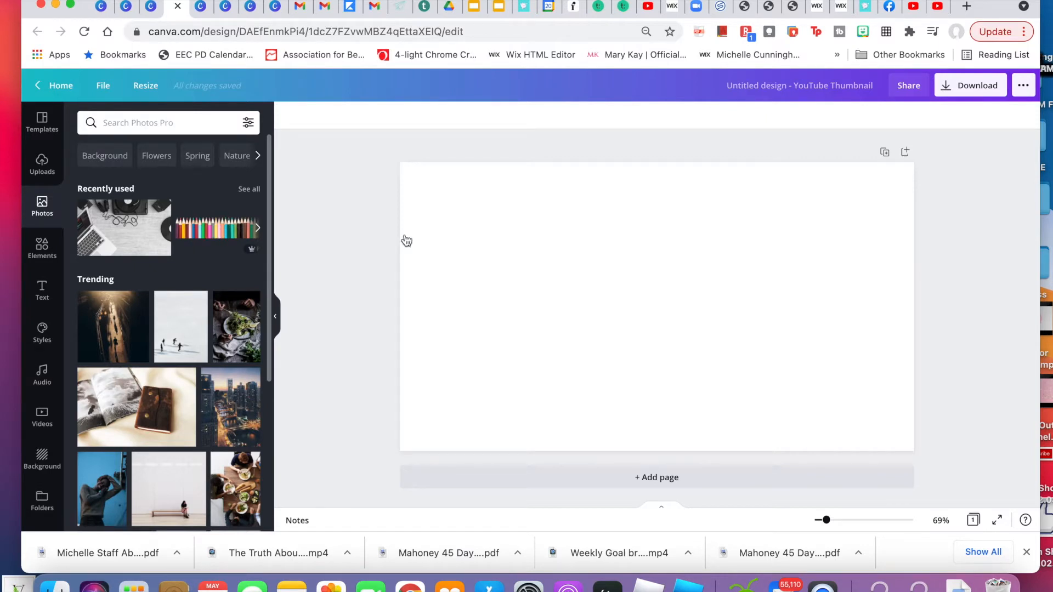
pyautogui.moveTo(638, 281)
pyautogui.mouseDown()
pyautogui.moveTo(627, 376)
pyautogui.moveTo(636, 358)
pyautogui.mouseUp()
pyautogui.click(647, 296)
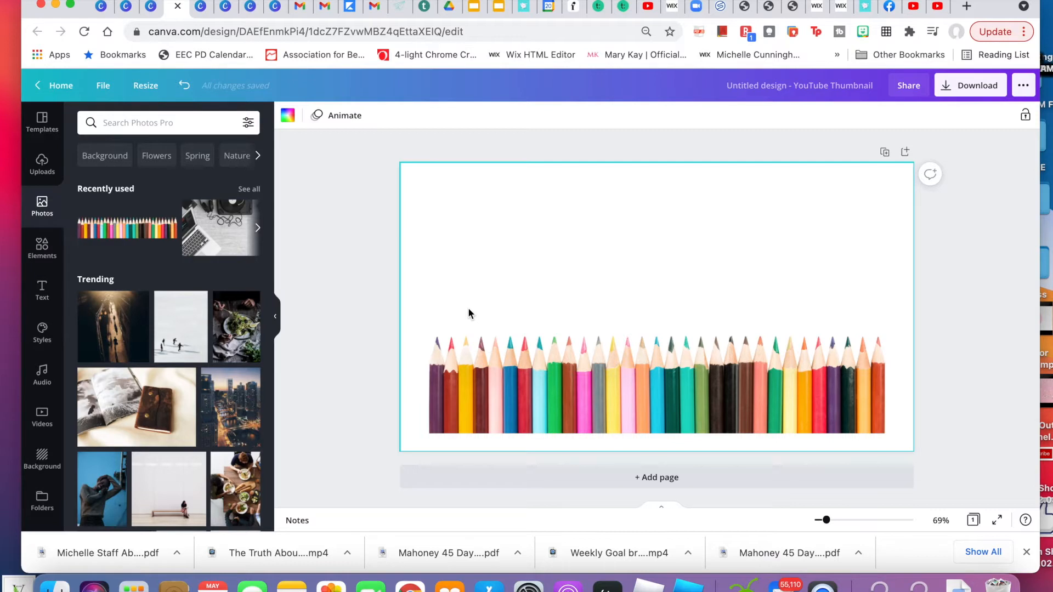
# Find the uploaded selfie of the smiling woman pointing upward and add it to the thumbnail.
pyautogui.click(38, 164)
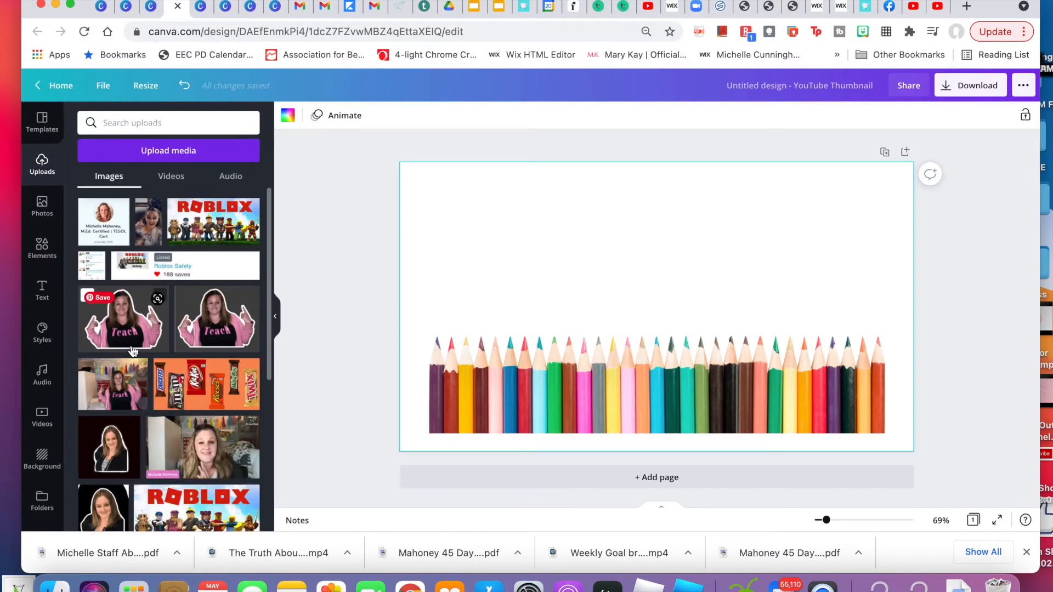
pyautogui.scroll(-4, 132, 351)
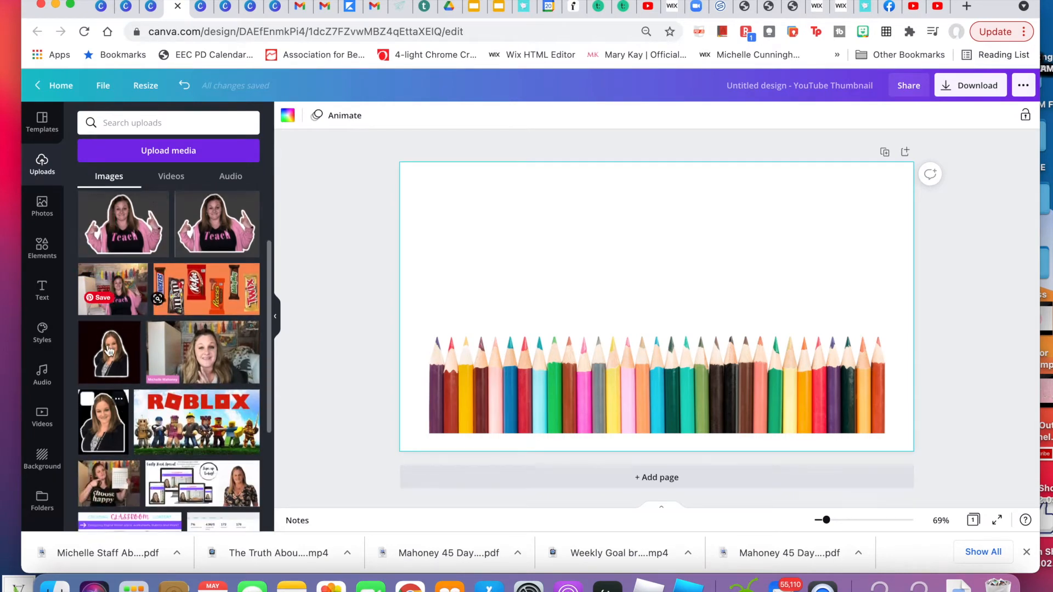
pyautogui.scroll(-8, 113, 357)
pyautogui.scroll(-15, 122, 376)
pyautogui.scroll(-15, 122, 375)
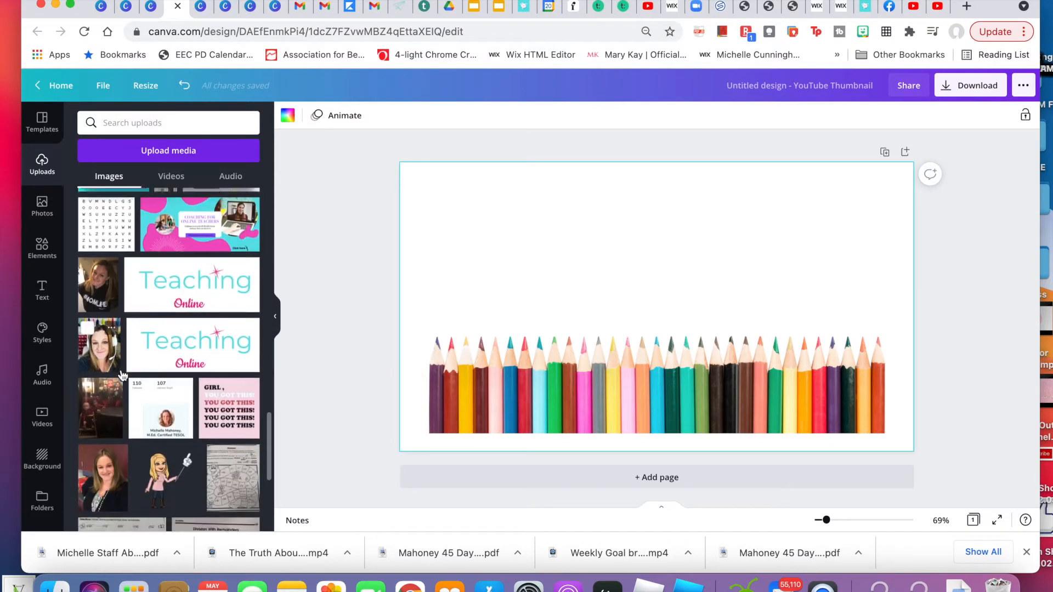
pyautogui.scroll(-15, 121, 375)
pyautogui.scroll(-15, 122, 376)
pyautogui.scroll(-1, 124, 375)
pyautogui.scroll(5, 124, 375)
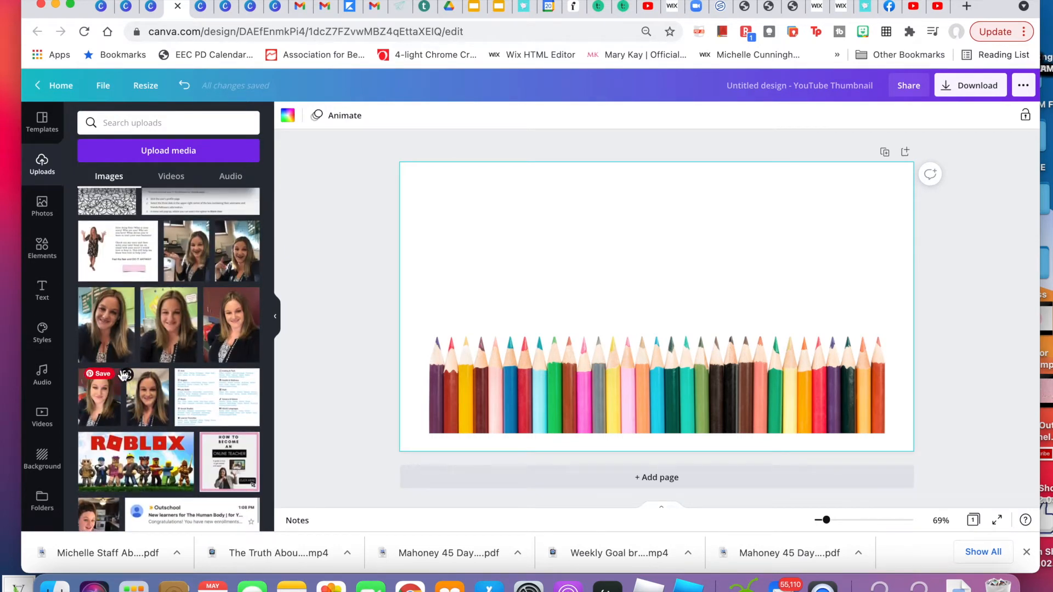
pyautogui.click(236, 260)
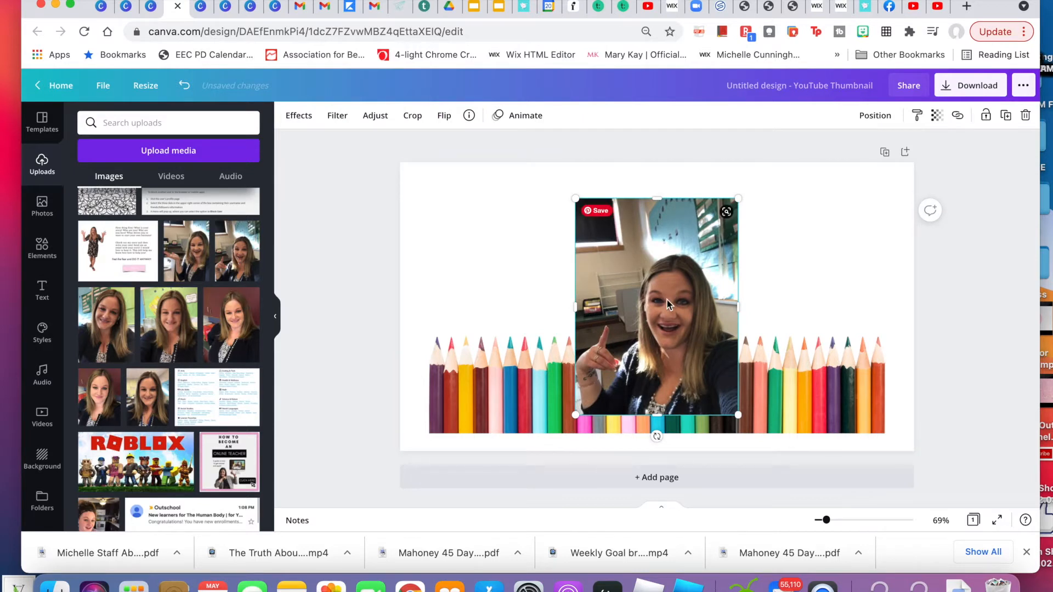
# Remove the selfie's background and enlarge the cutout in the lower right of the thumbnail, over the pencils.
pyautogui.click(297, 115)
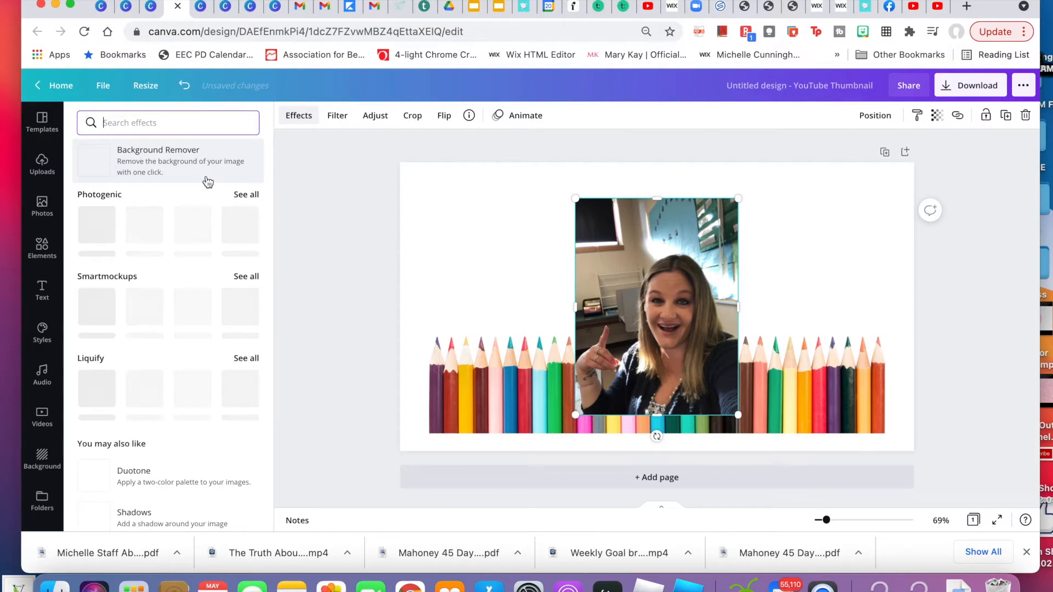
pyautogui.click(168, 170)
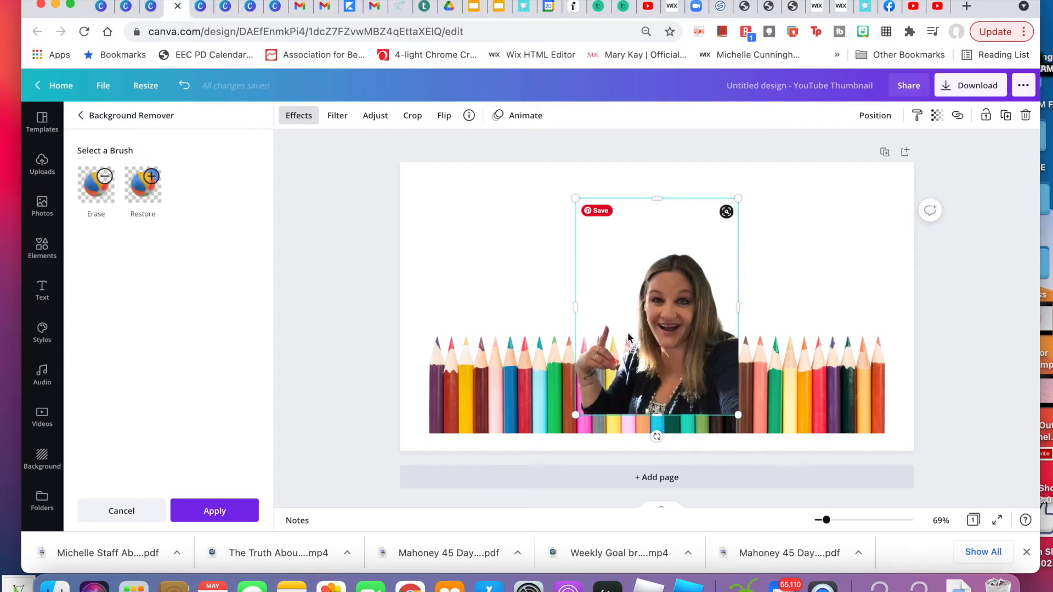
pyautogui.moveTo(646, 344); pyautogui.dragTo(798, 354)
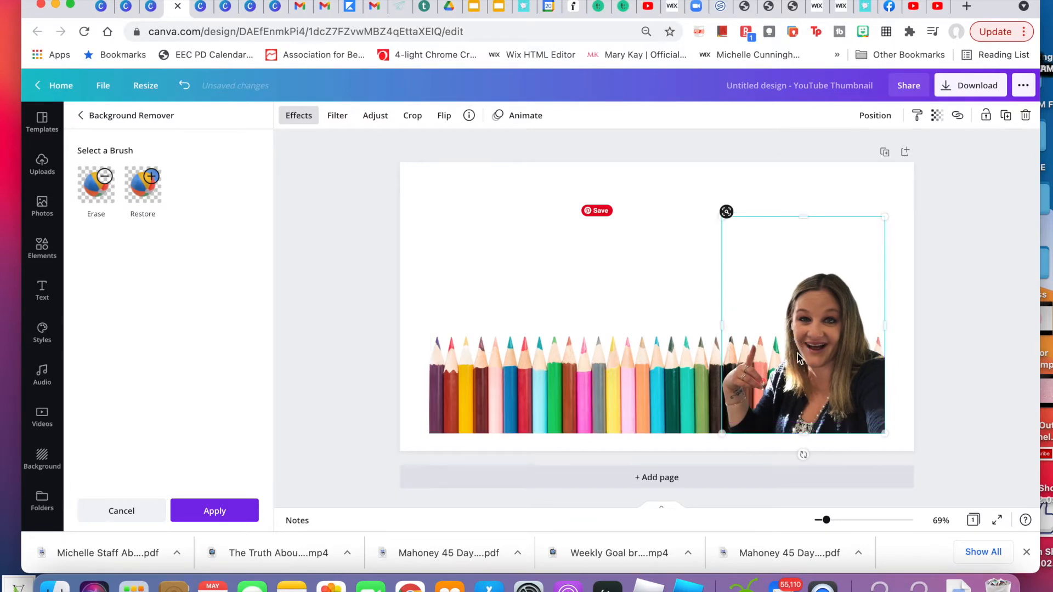
pyautogui.moveTo(886, 219); pyautogui.dragTo(892, 208)
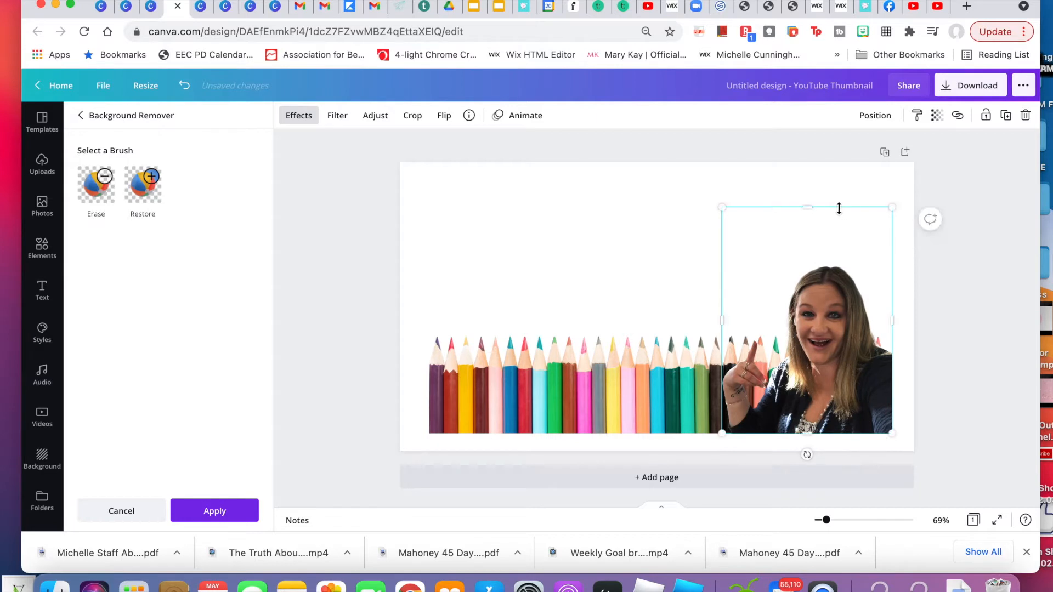
pyautogui.moveTo(811, 207); pyautogui.dragTo(813, 162)
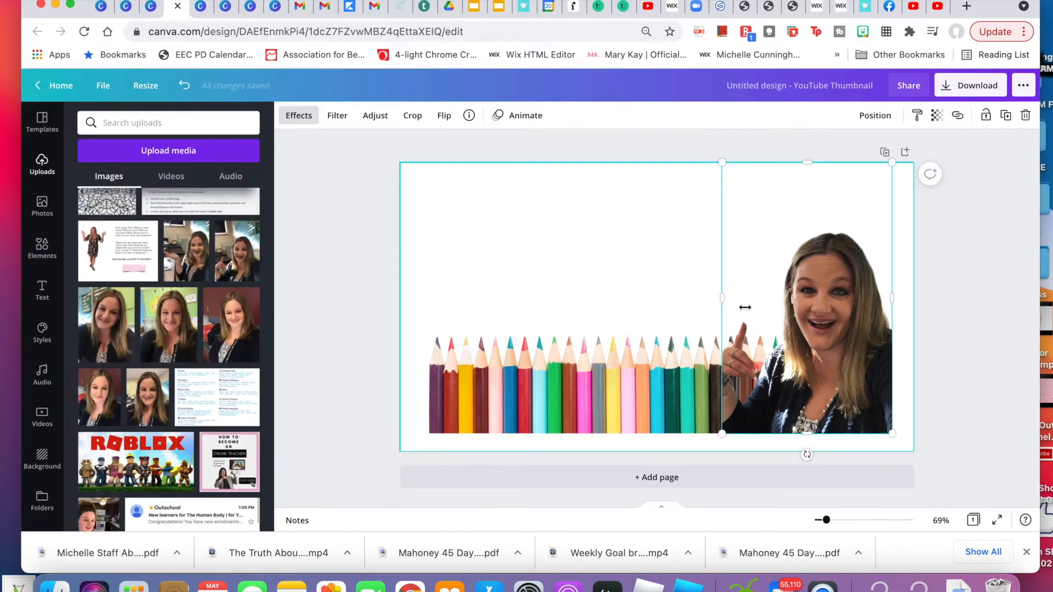
pyautogui.click(624, 360)
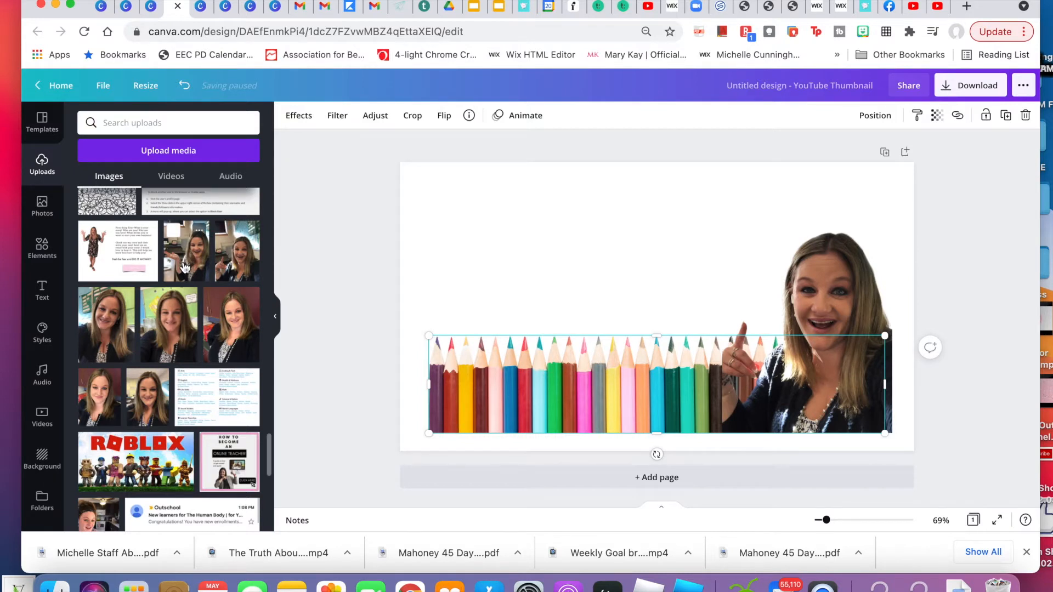
pyautogui.click(555, 290)
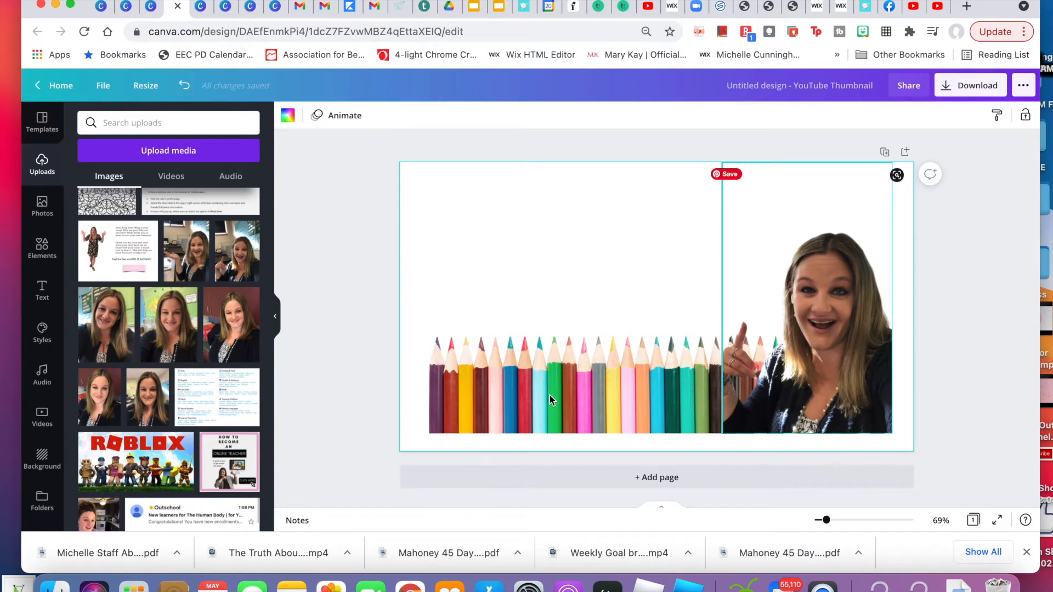
# Search the elements for "drawing" and place the boy holding up a picture above the pencils, beside the woman's head.
pyautogui.click(43, 300)
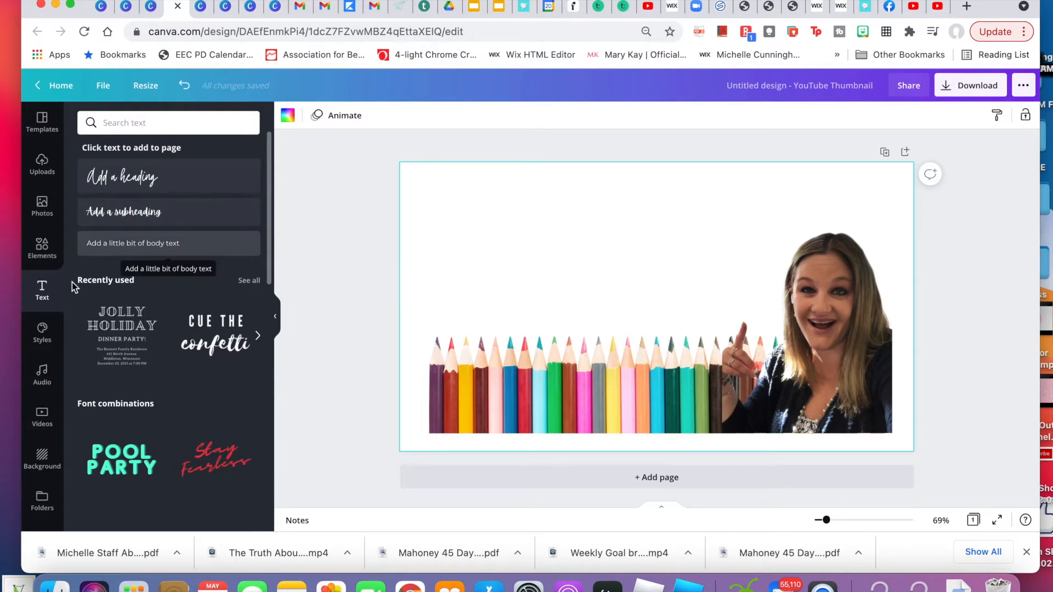
pyautogui.click(41, 248)
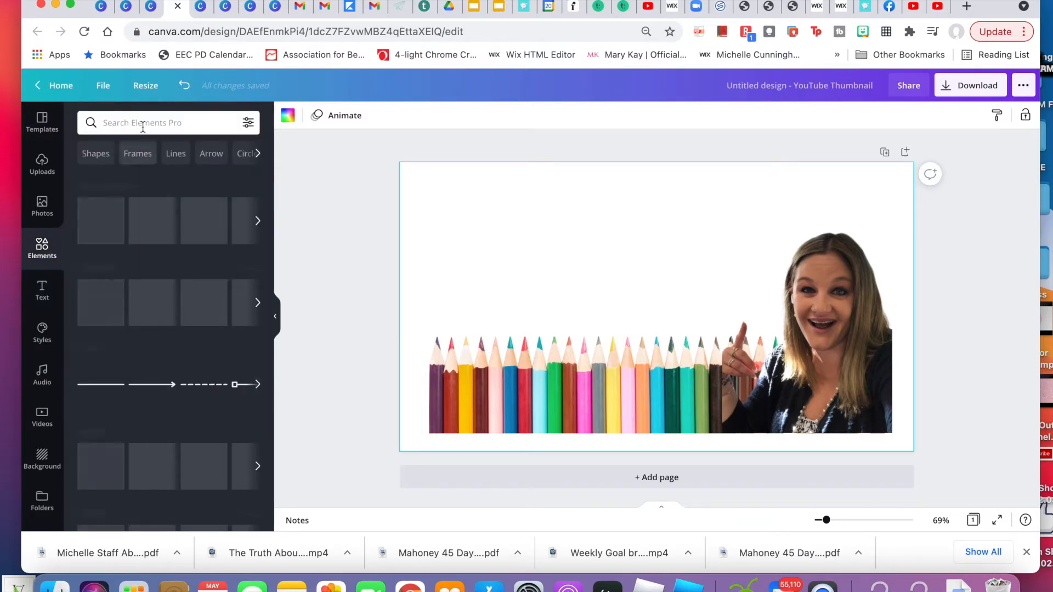
pyautogui.click(143, 127)
pyautogui.write('drawing')
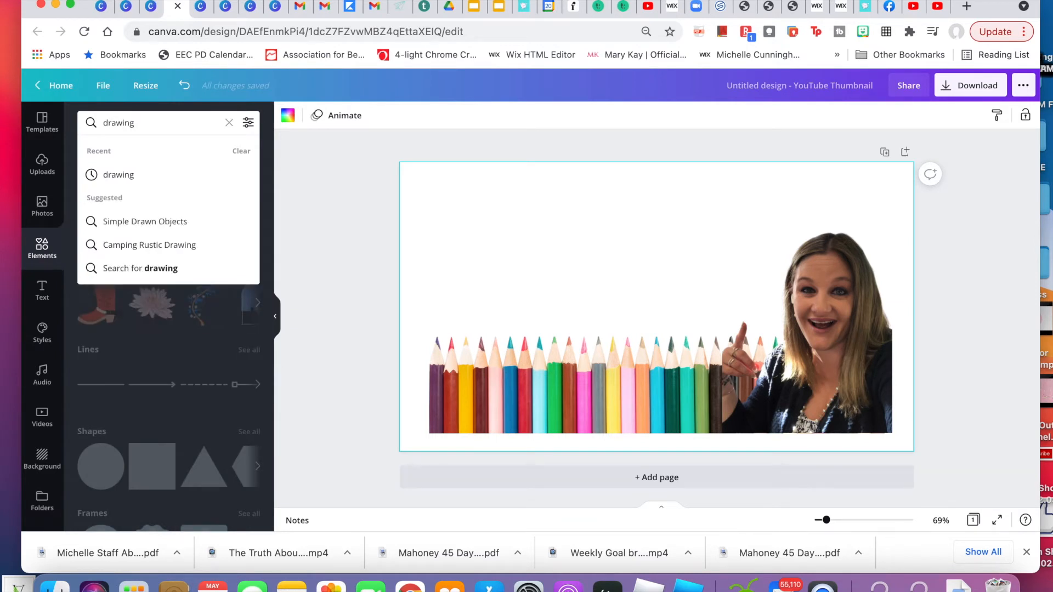
pyautogui.press('Return')
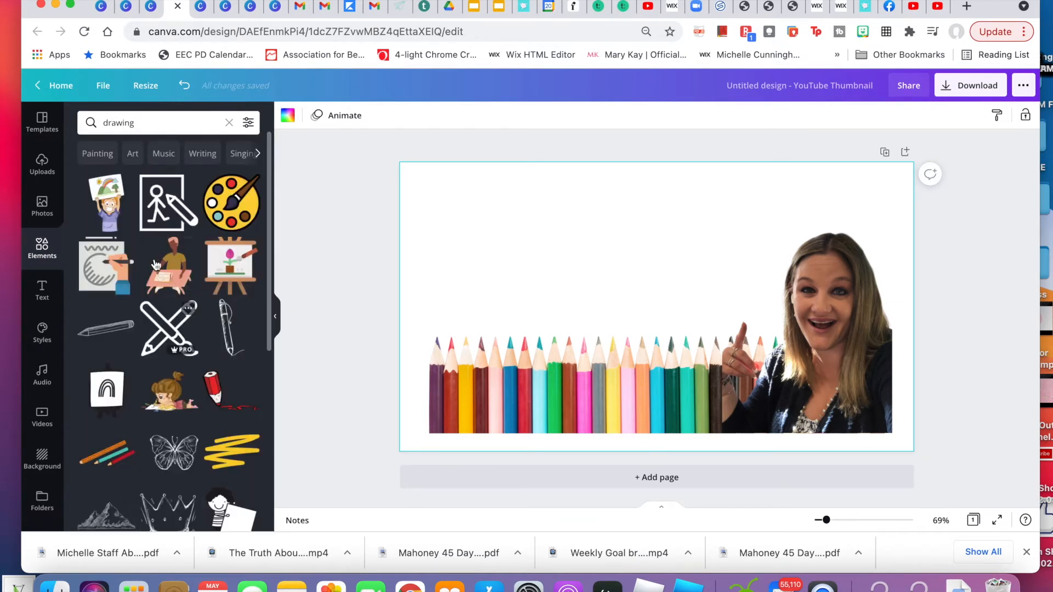
pyautogui.click(110, 217)
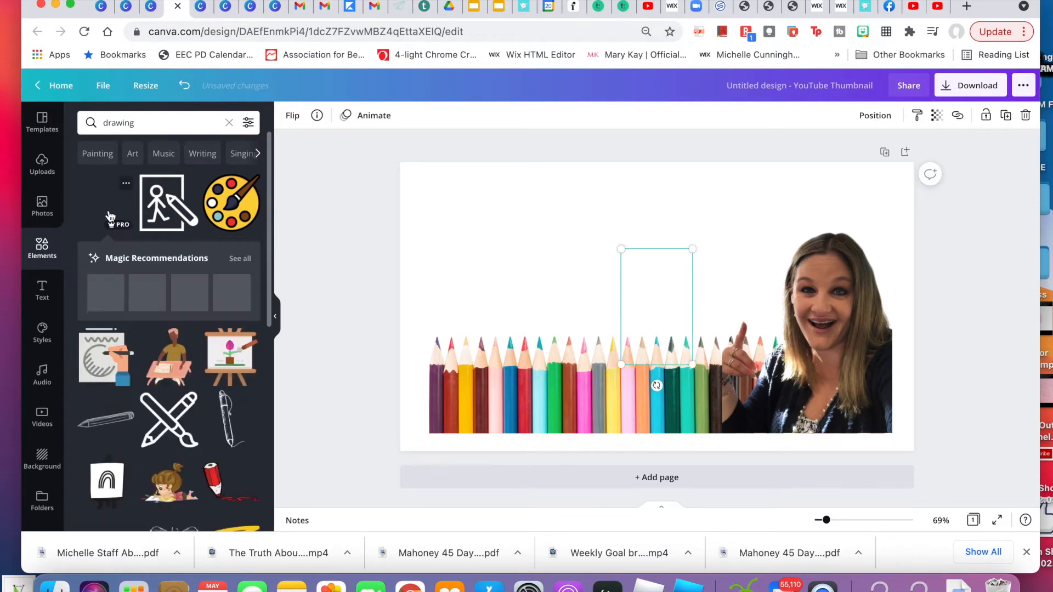
pyautogui.moveTo(690, 284)
pyautogui.mouseDown()
pyautogui.moveTo(689, 270)
pyautogui.moveTo(701, 281)
pyautogui.moveTo(720, 255)
pyautogui.mouseUp()
pyautogui.click(630, 272)
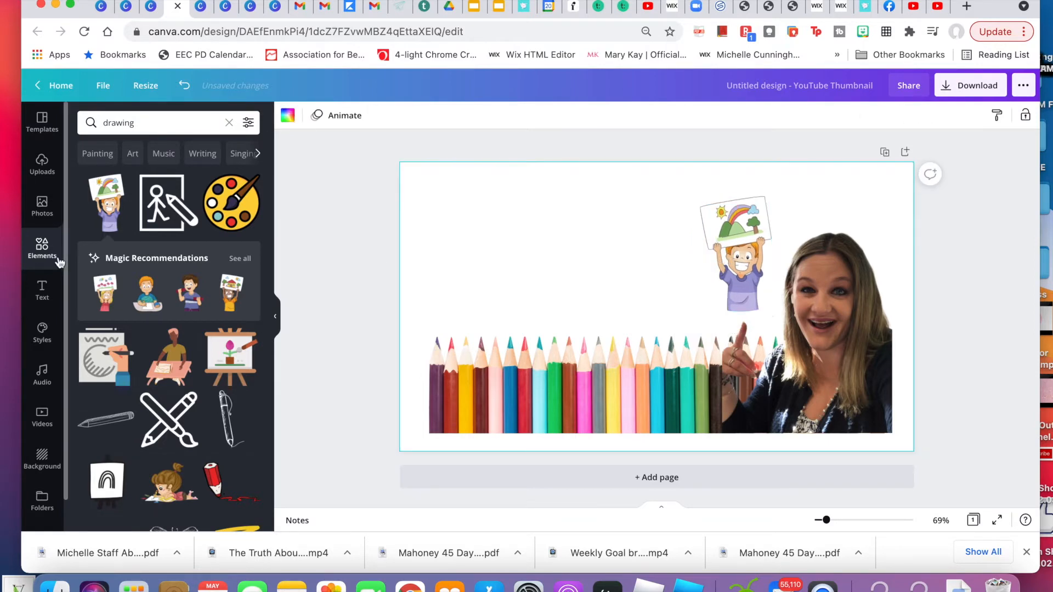
# Add a subheading reading "Drawing 101" to the thumbnail.
pyautogui.click(42, 289)
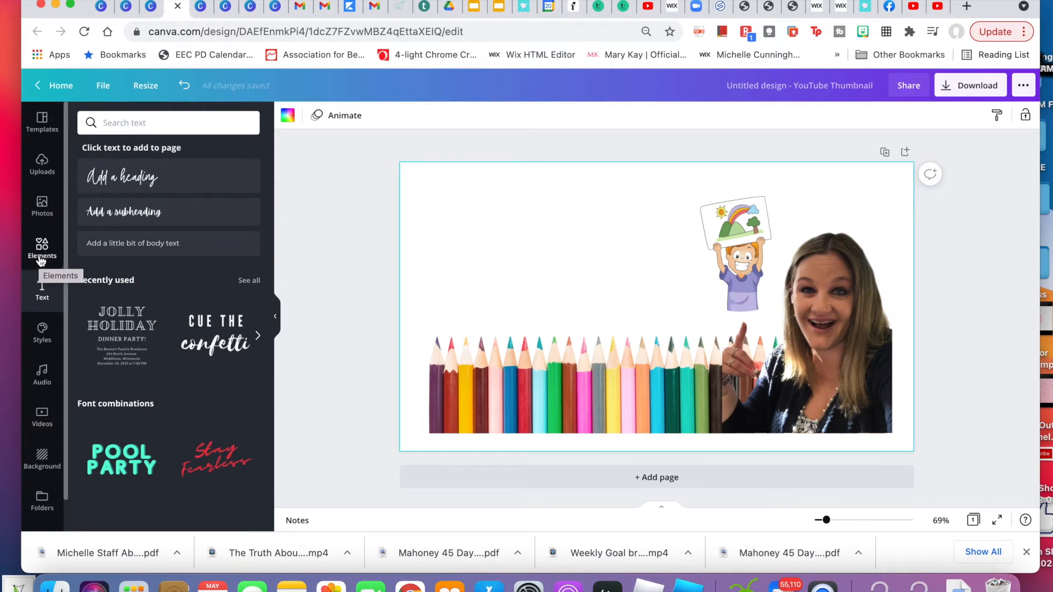
pyautogui.click(42, 292)
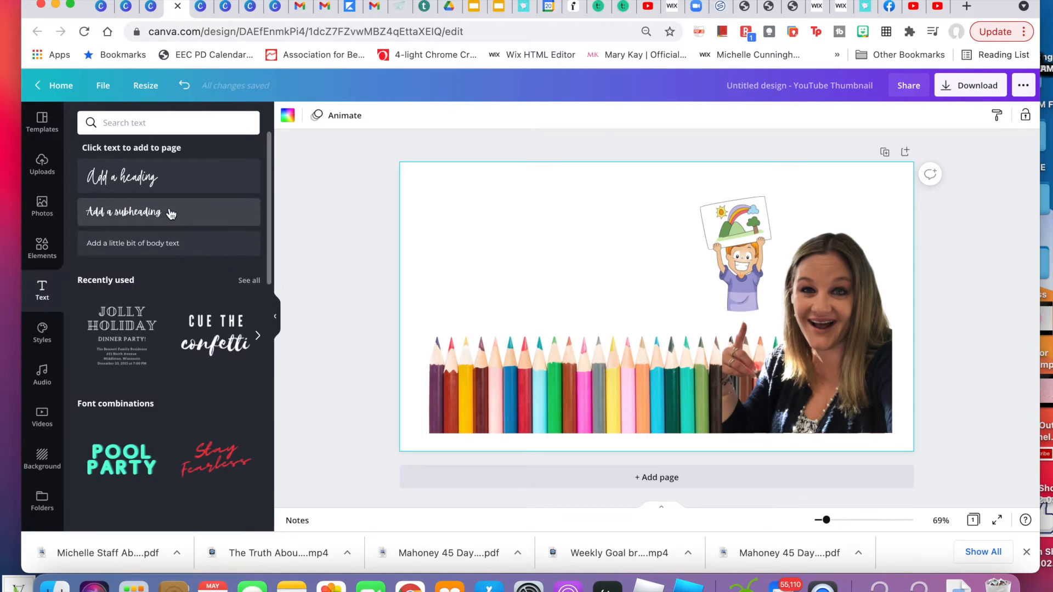
pyautogui.write('Dr')
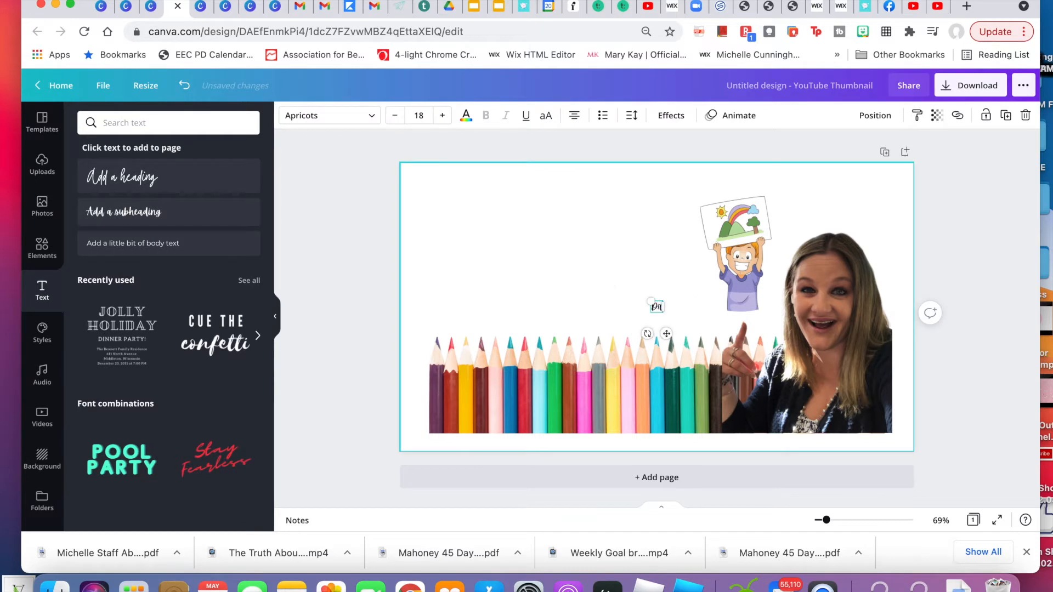
pyautogui.write('awing 101')
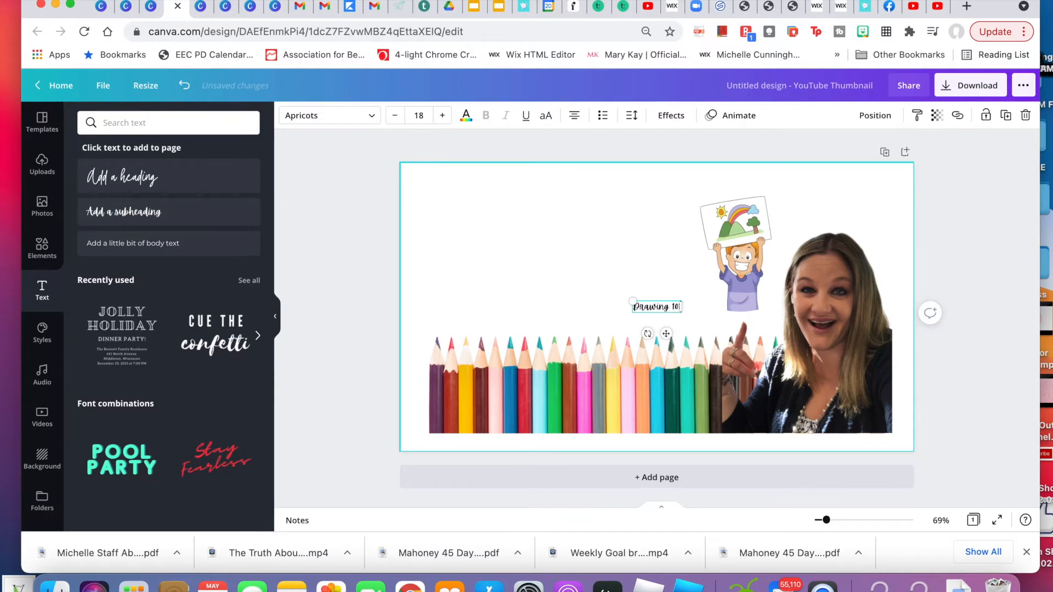
# Increase the font size of the "Drawing 101" text to 63.
pyautogui.click(662, 312)
pyautogui.click(661, 308)
pyautogui.tripleClick(662, 308)
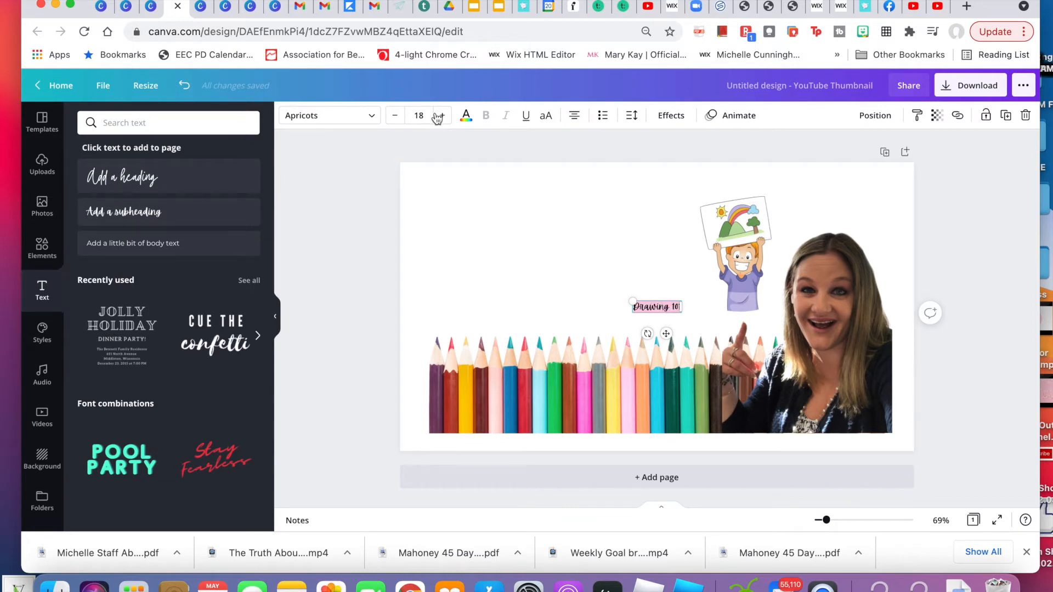
pyautogui.click(442, 117)
pyautogui.click(442, 117)
pyautogui.click(442, 117)
pyautogui.click(442, 117)
pyautogui.click(442, 116)
pyautogui.click(442, 116)
pyautogui.click(442, 115)
pyautogui.click(442, 116)
pyautogui.click(442, 116)
pyautogui.click(442, 116)
pyautogui.click(442, 116)
pyautogui.click(442, 115)
pyautogui.click(442, 115)
pyautogui.click(442, 116)
pyautogui.click(442, 116)
pyautogui.click(442, 116)
pyautogui.click(442, 116)
pyautogui.click(442, 116)
pyautogui.click(442, 116)
pyautogui.click(442, 115)
pyautogui.click(442, 116)
pyautogui.click(442, 116)
pyautogui.click(443, 116)
pyautogui.click(442, 115)
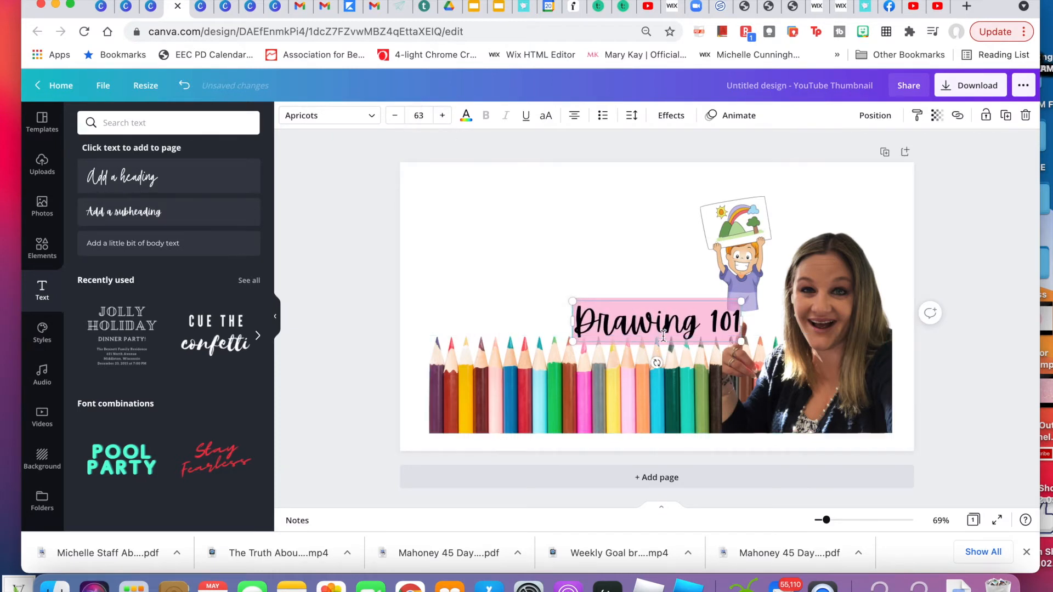
# Move the "Drawing 101" text into the empty space above the pencils and place a teal brush stroke from the "paint smudge" elements behind it.
pyautogui.click(640, 242)
pyautogui.moveTo(648, 317)
pyautogui.mouseDown()
pyautogui.moveTo(583, 236)
pyautogui.moveTo(563, 241)
pyautogui.mouseUp()
pyautogui.click(42, 247)
pyautogui.click(145, 124)
pyautogui.doubleClick(146, 124)
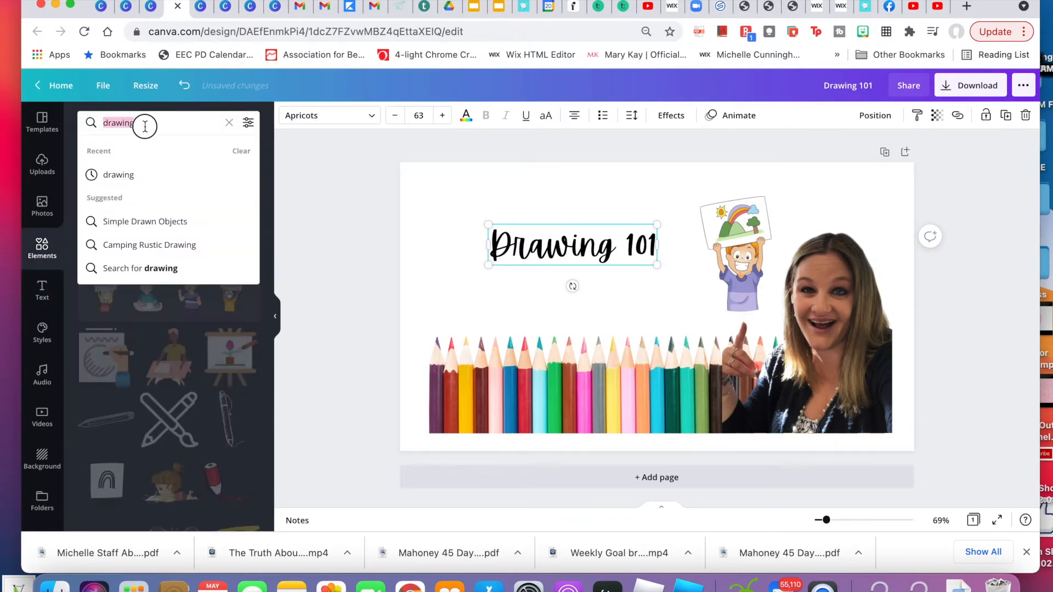
pyautogui.write('paint')
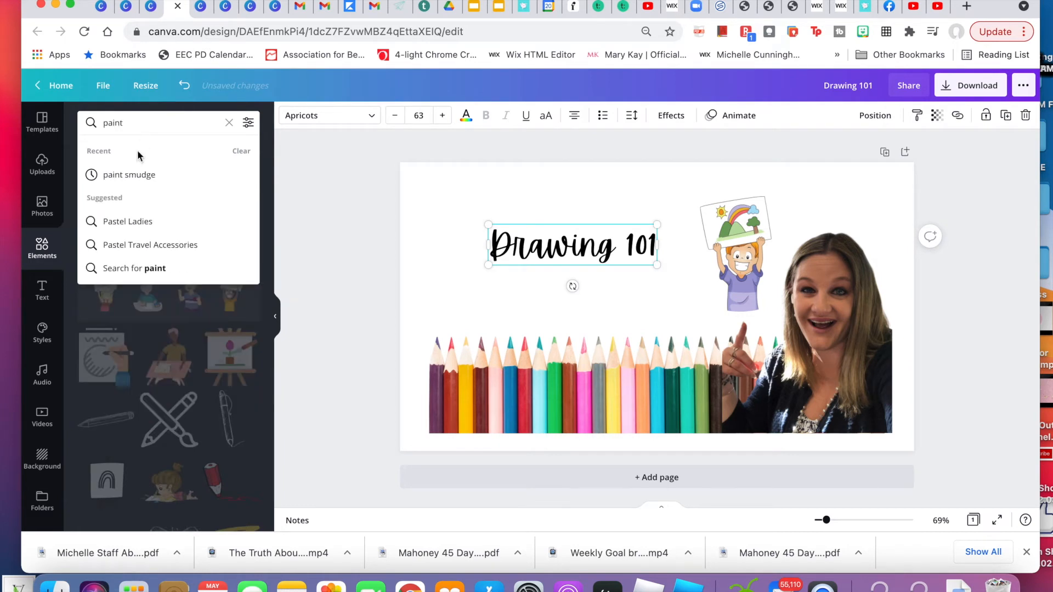
pyautogui.click(132, 174)
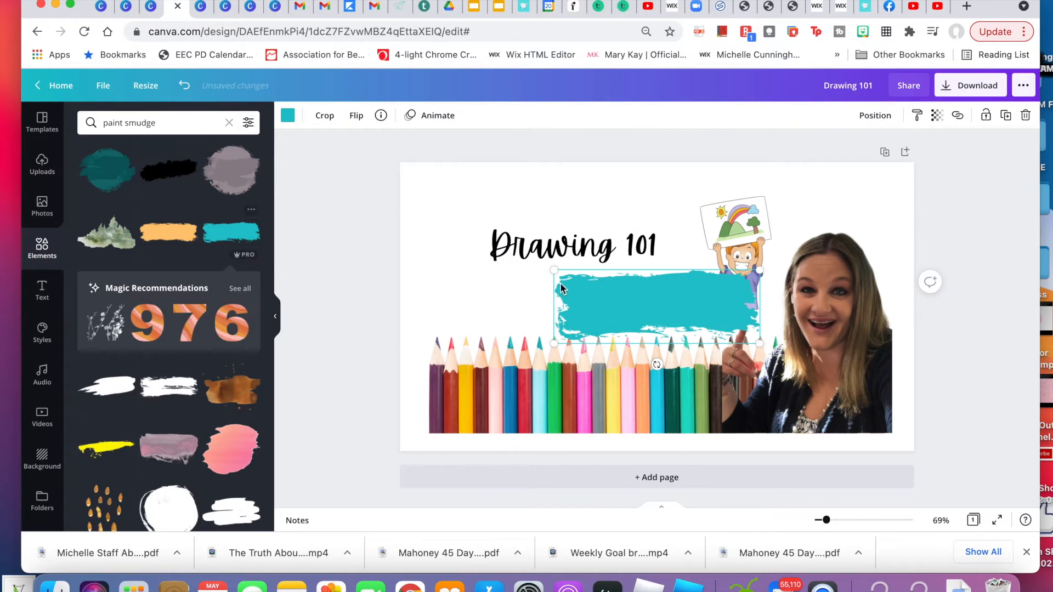
pyautogui.moveTo(588, 288)
pyautogui.mouseDown()
pyautogui.moveTo(491, 236)
pyautogui.moveTo(505, 236)
pyautogui.mouseUp()
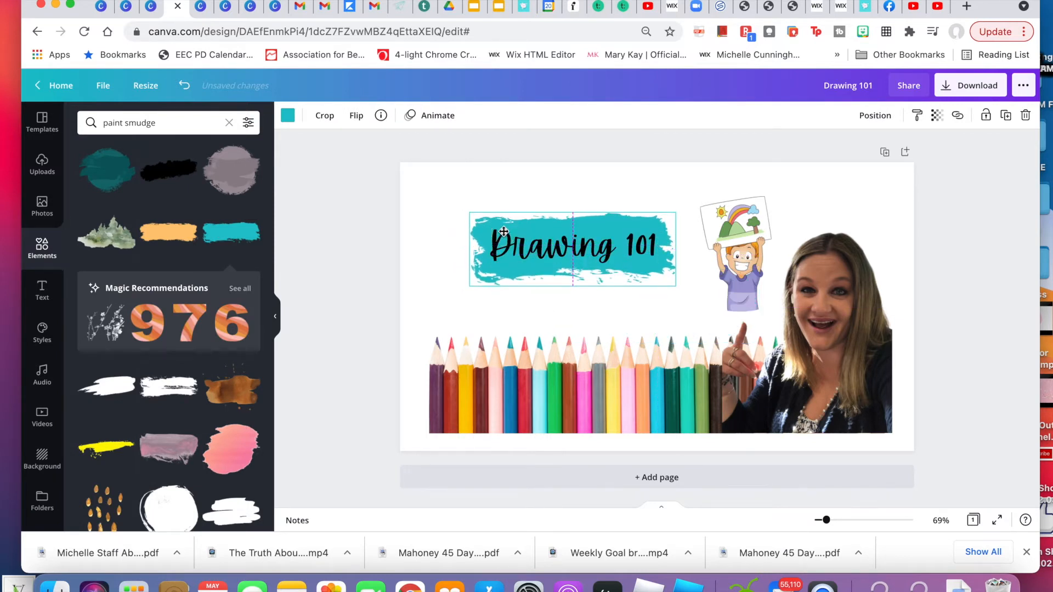
# Change the colour of the "Drawing 101" text on the teal brush stroke to white.
pyautogui.click(513, 244)
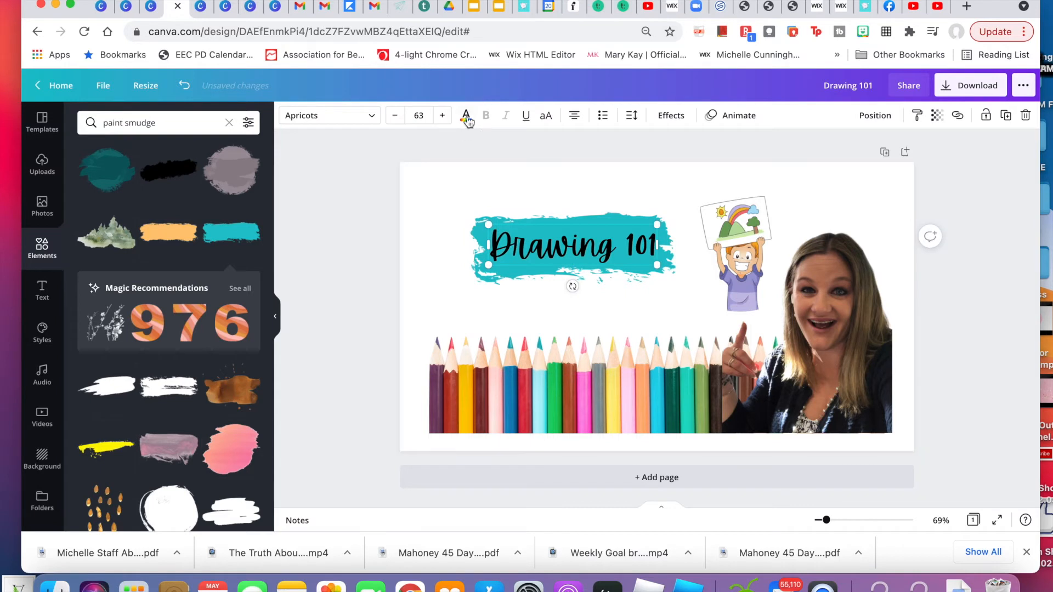
pyautogui.click(466, 116)
pyautogui.click(247, 250)
pyautogui.click(378, 244)
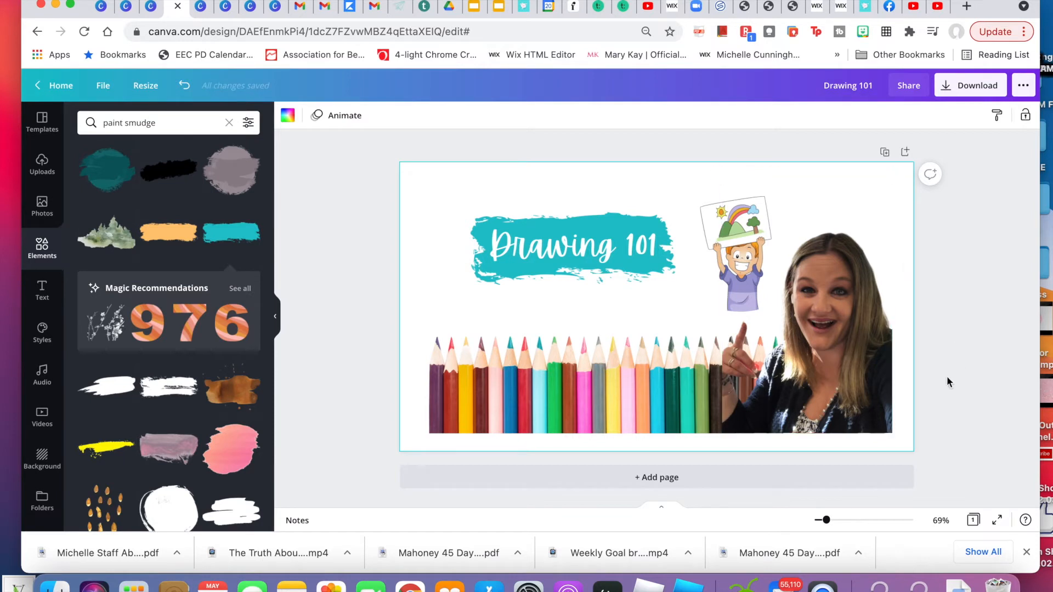
# Try the Solar, Selfie, Festive and Epic filters on the woman's selfie, and apply the Afterglow filter.
pyautogui.click(828, 351)
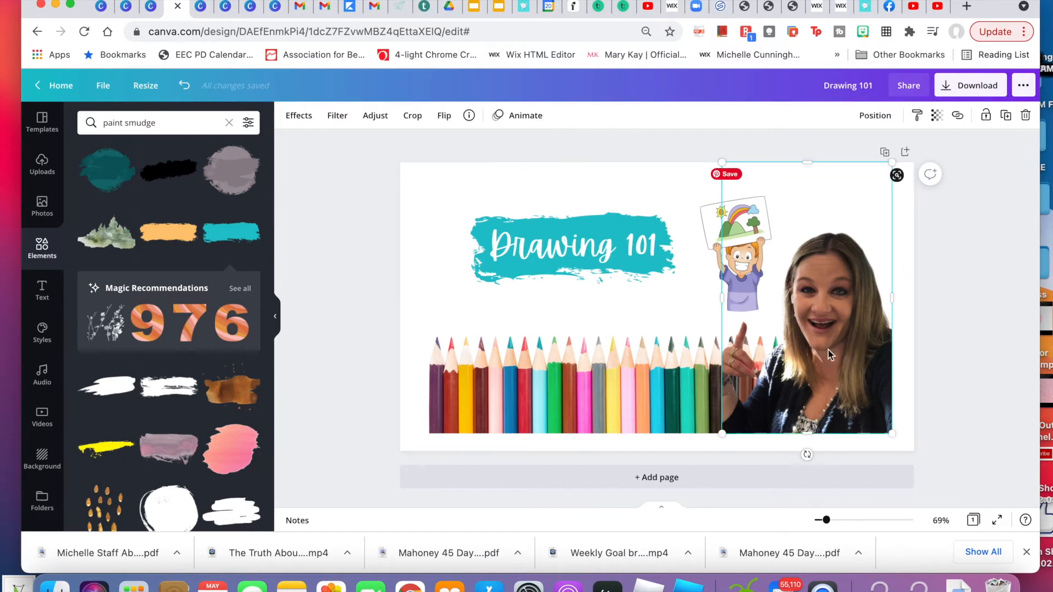
pyautogui.click(335, 117)
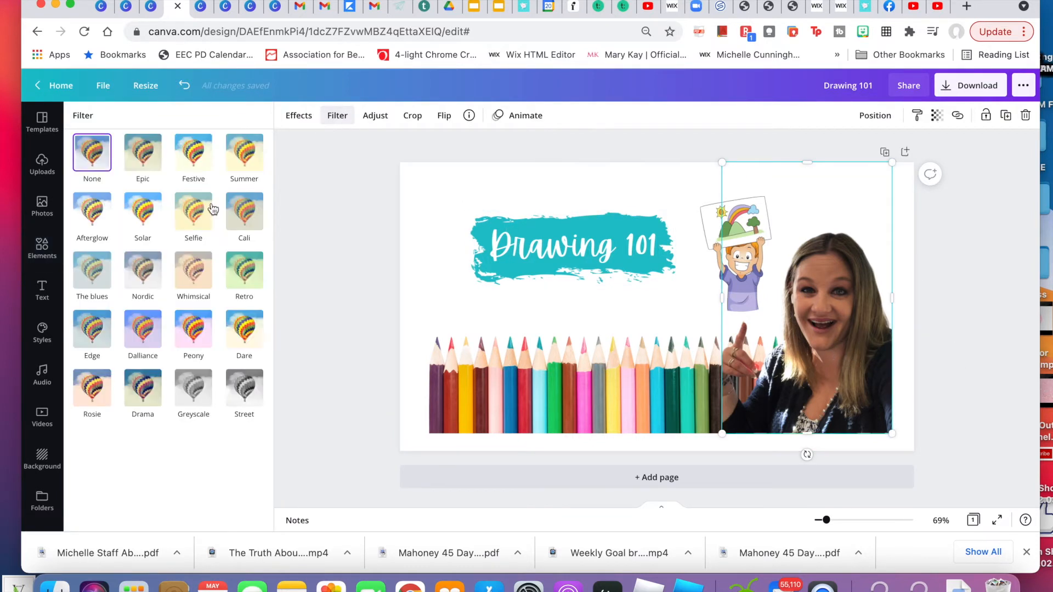
pyautogui.click(141, 221)
pyautogui.click(200, 207)
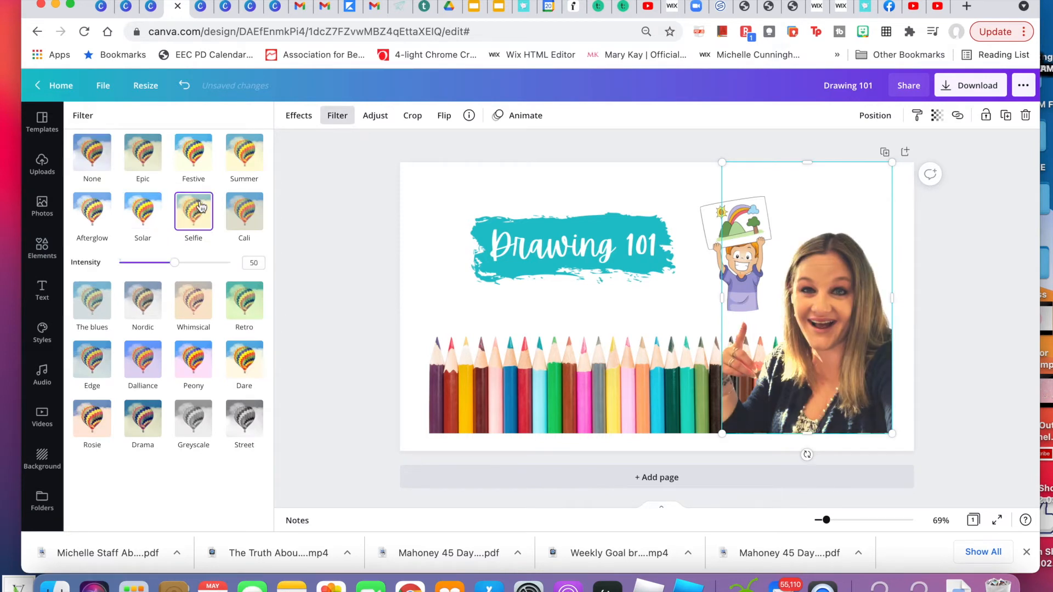
pyautogui.click(197, 167)
pyautogui.click(144, 166)
pyautogui.click(87, 246)
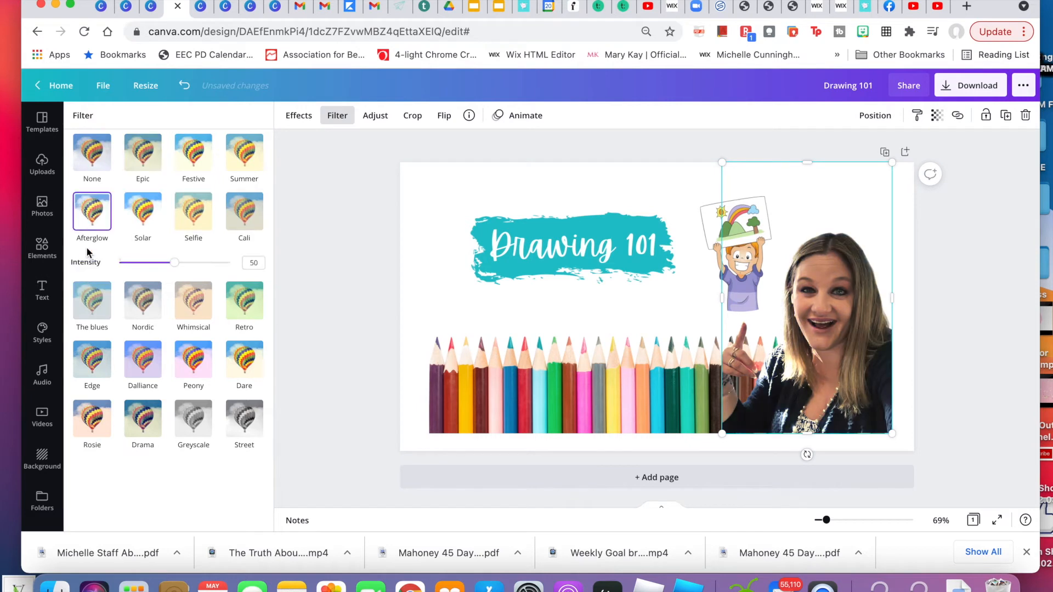
pyautogui.click(338, 174)
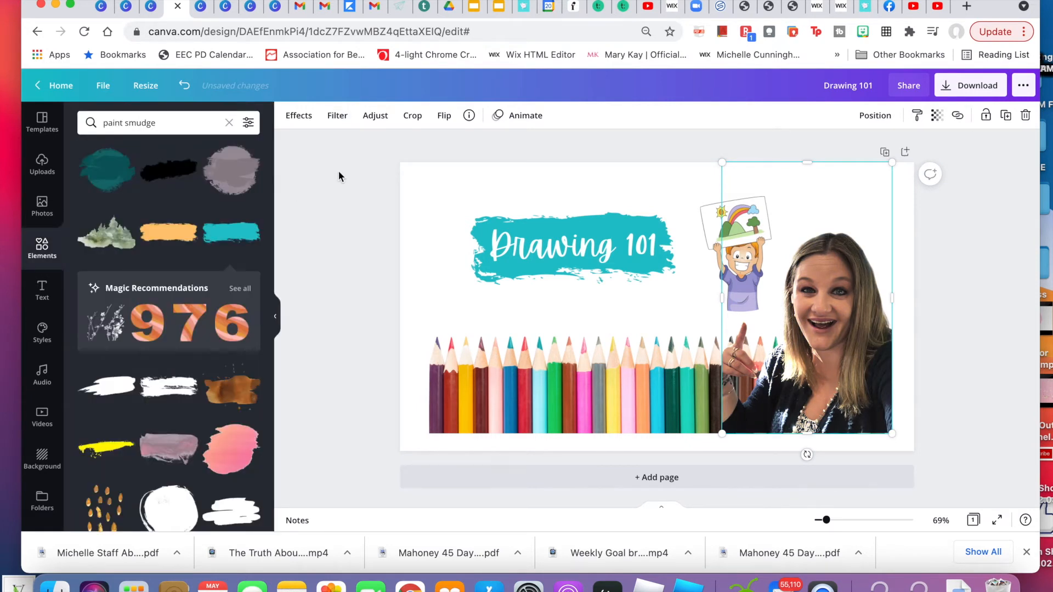
pyautogui.click(339, 178)
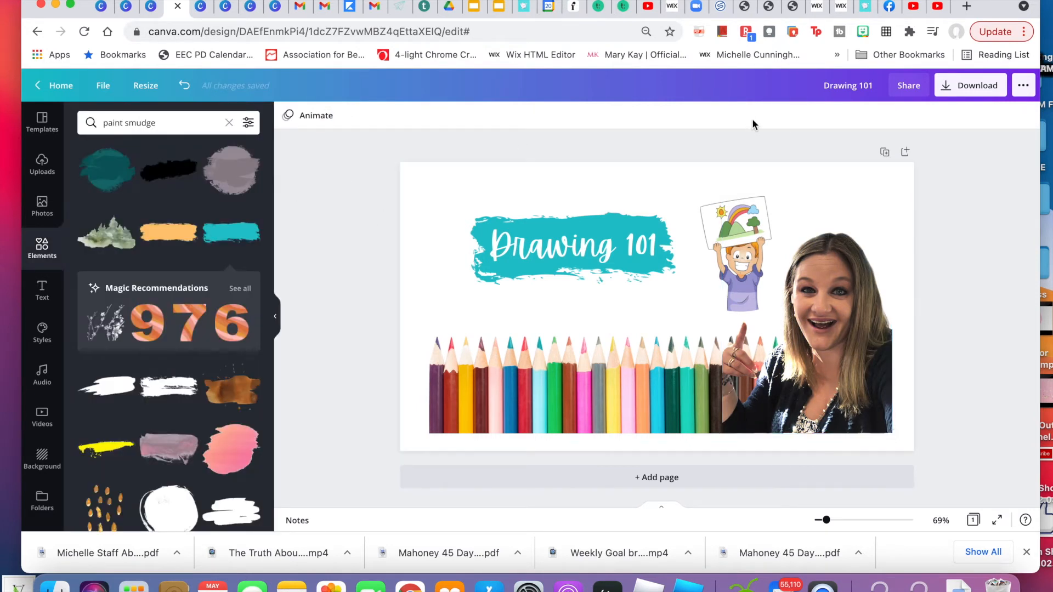